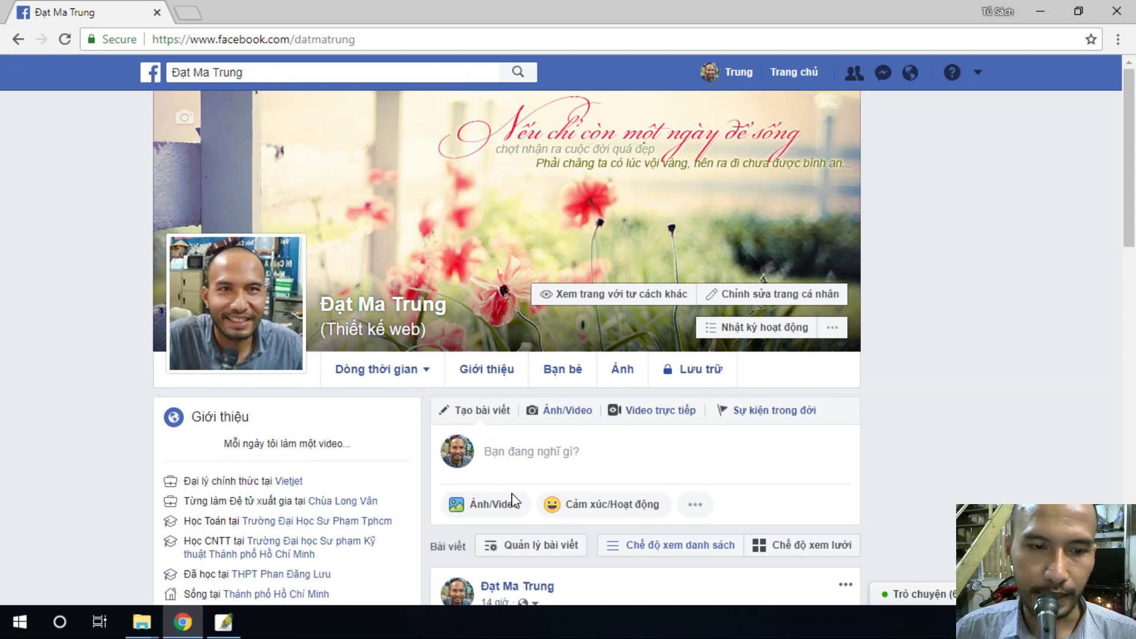
Bring Photoshop forward and open the blue-background ID photo IMG_4597.JPG from the Desktop.
left_click(224, 625)
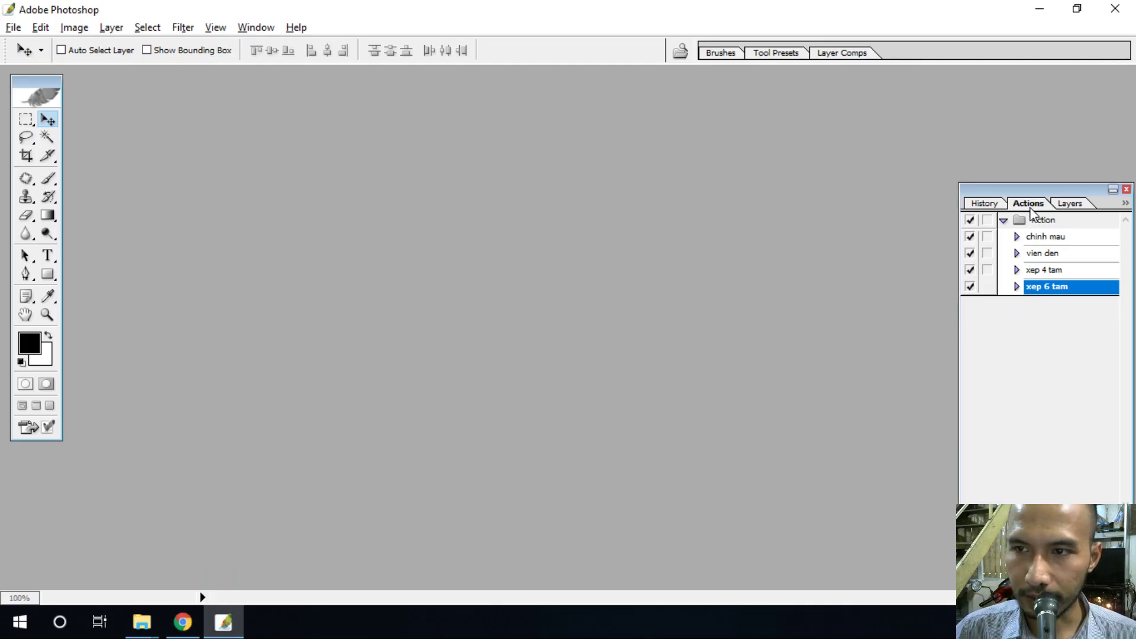
left_click(255, 28)
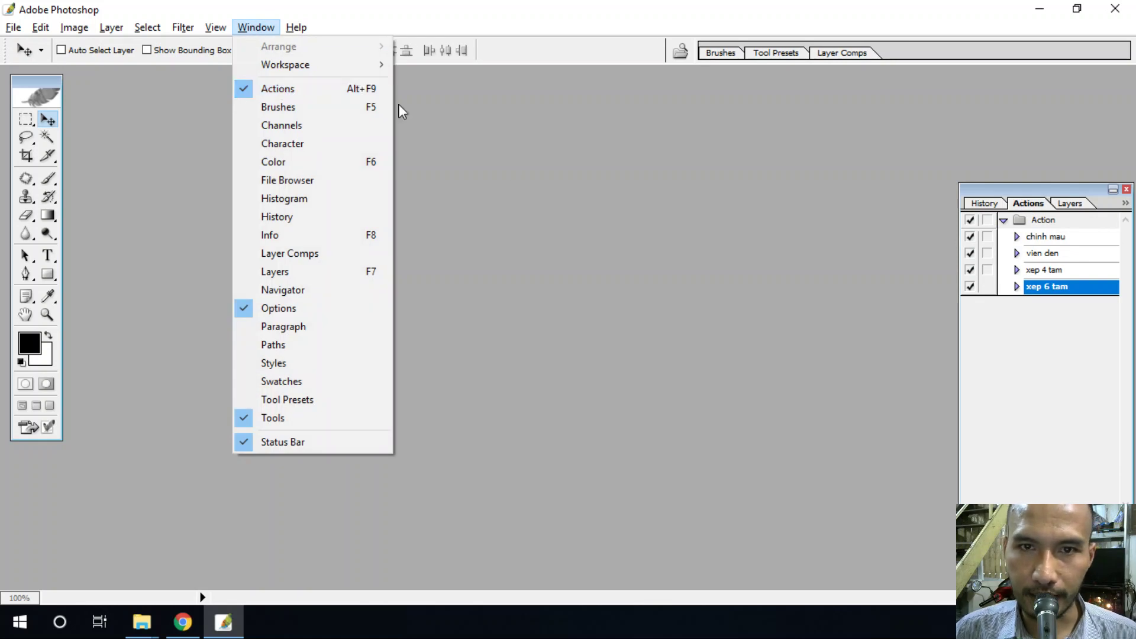
left_click(628, 240)
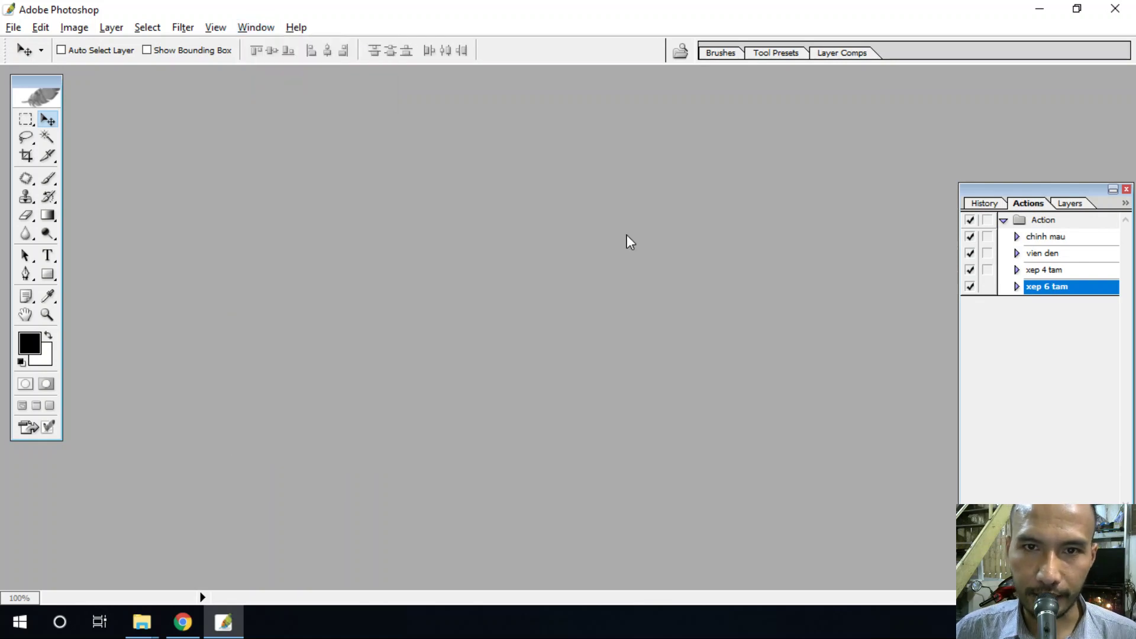
left_click(13, 28)
left_click(39, 67)
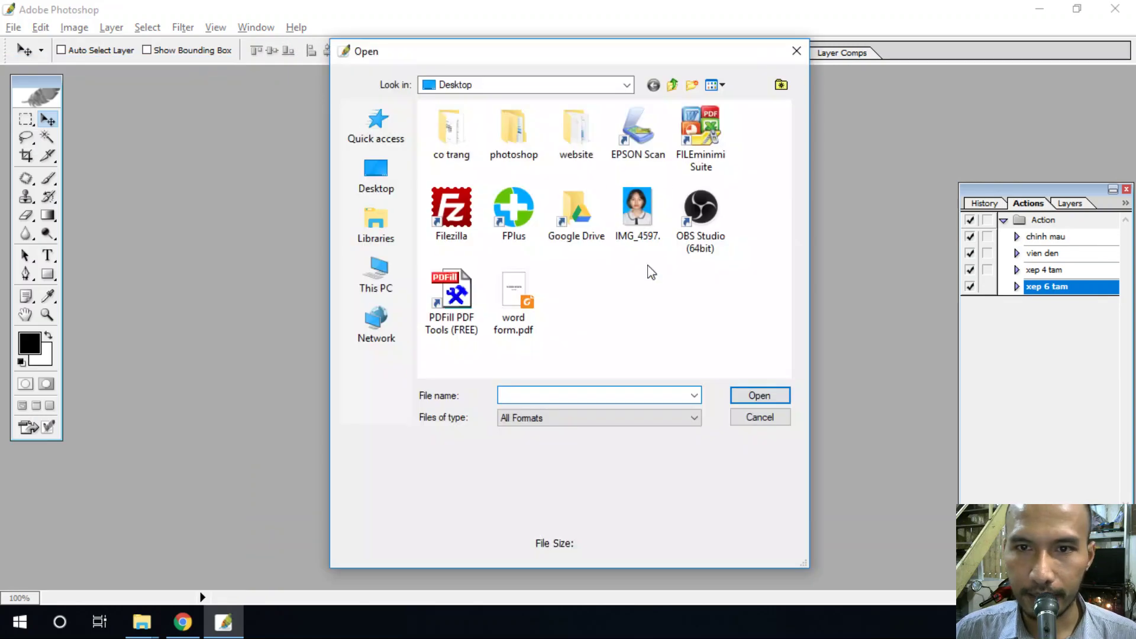
left_click(636, 219)
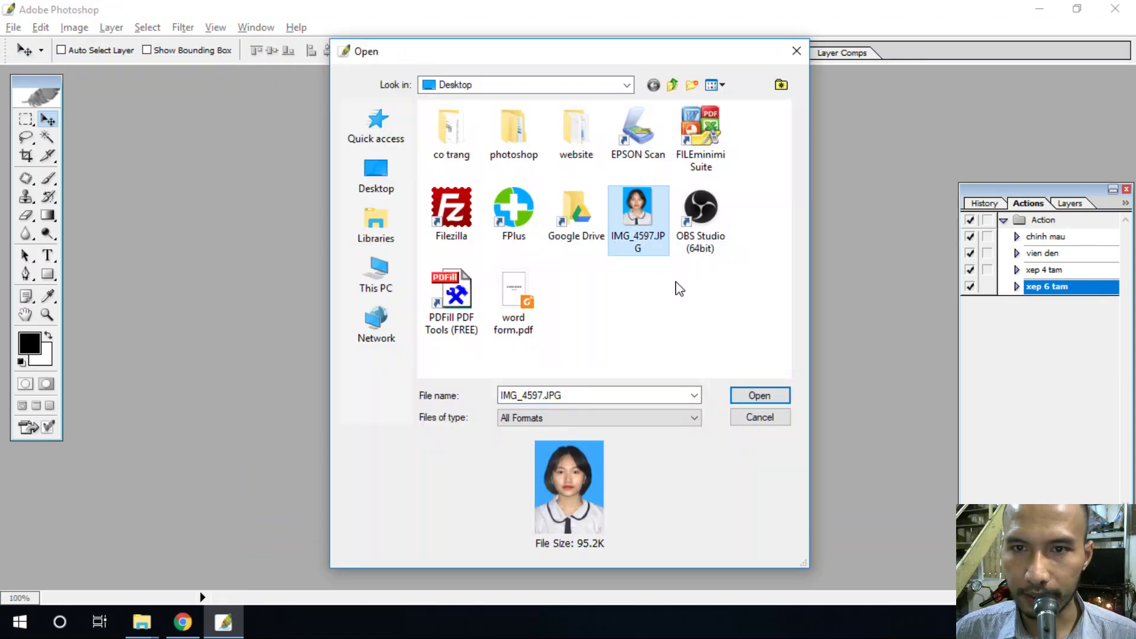
left_click(760, 395)
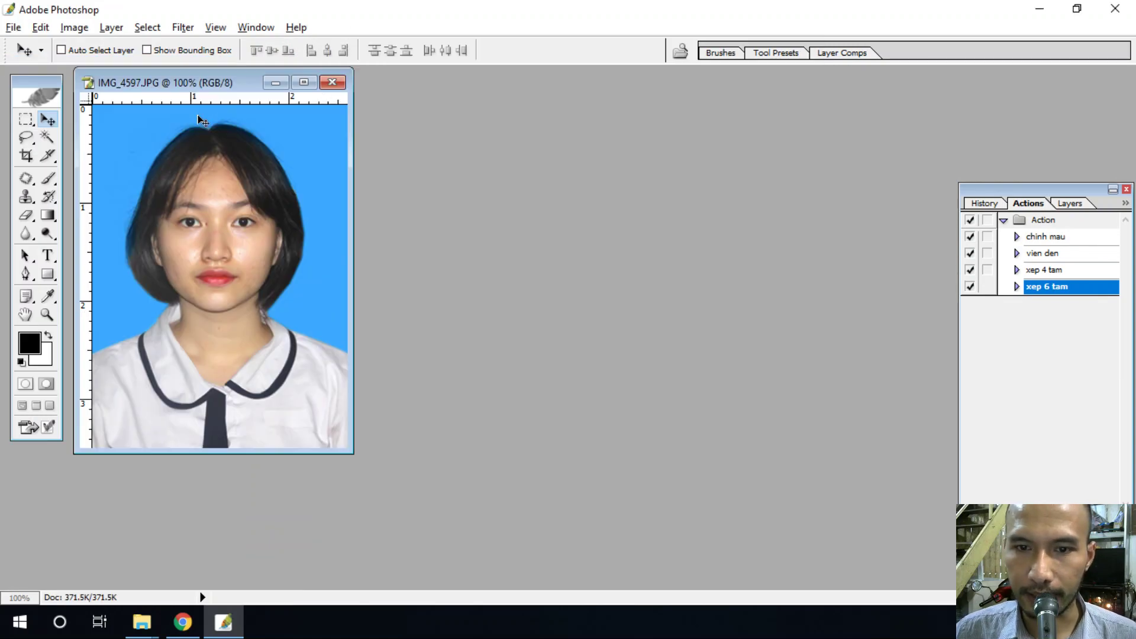
Create a new blank document using the 15×21 cm preset.
left_click(13, 28)
left_click(34, 54)
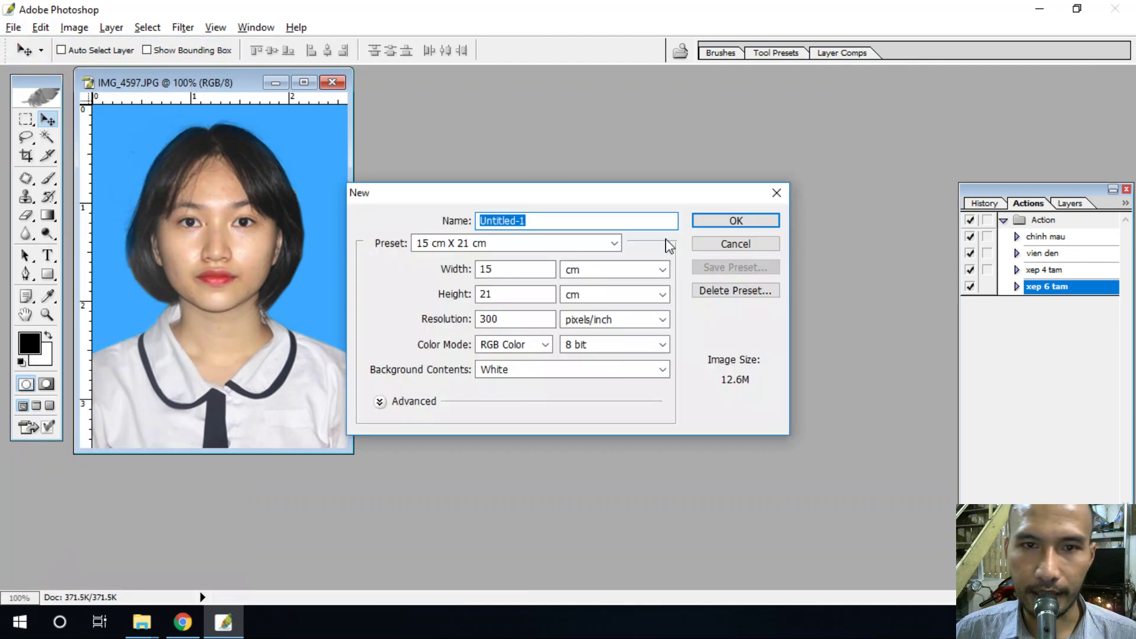
left_click(769, 223)
left_click_drag(213, 90, 630, 156)
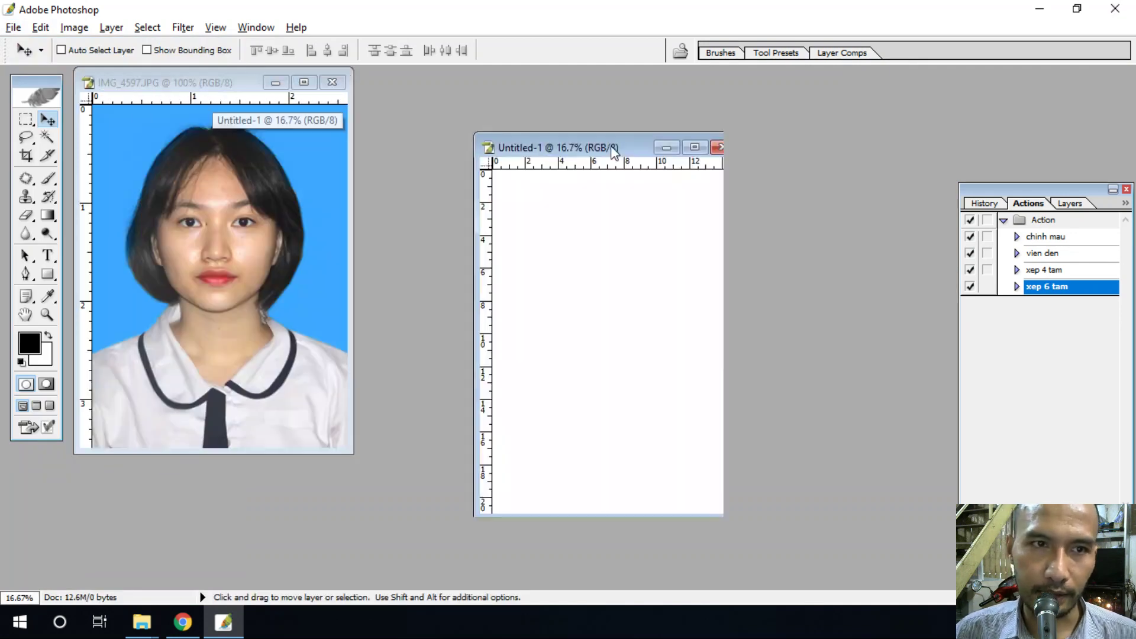
Drag the ID photo onto the new page, place it top-left, and zoom in.
left_click(204, 83)
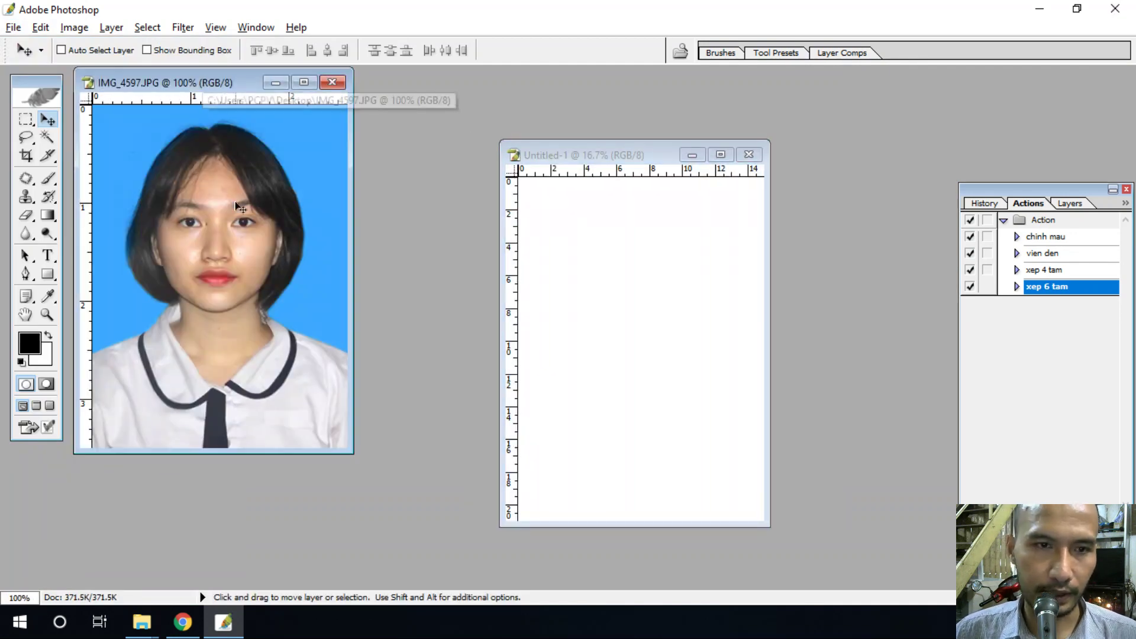
mouse_move(242, 207)
left_mouse_down()
mouse_move(457, 270)
mouse_move(638, 293)
left_mouse_up()
left_click(719, 154)
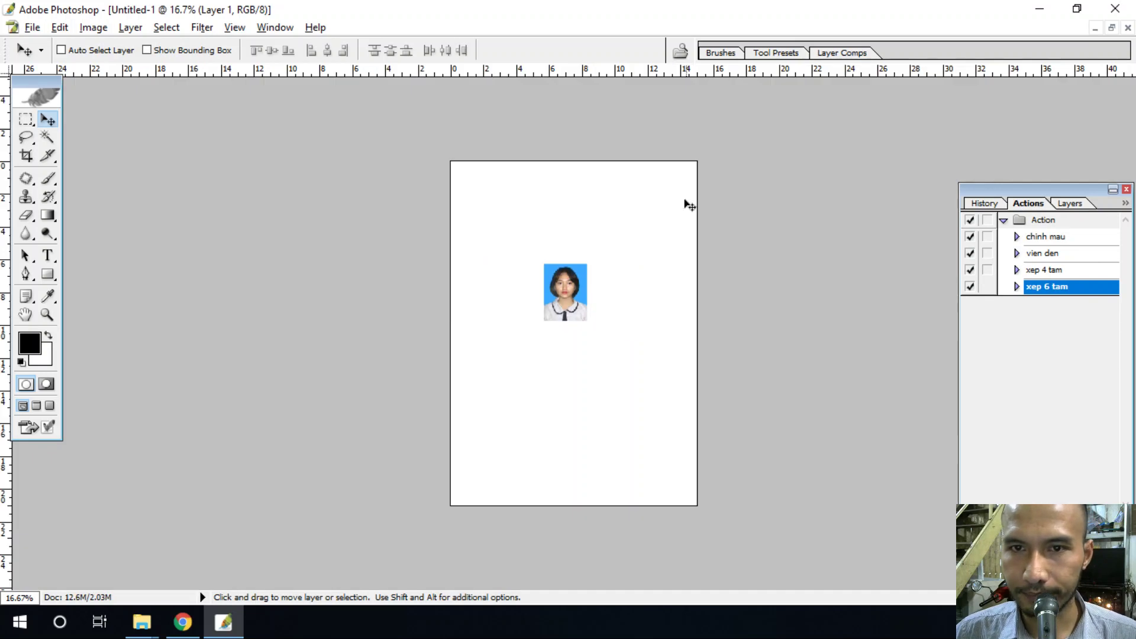
left_click_drag(562, 302, 481, 232)
key("ctrl+plus")
key("ctrl+plus")
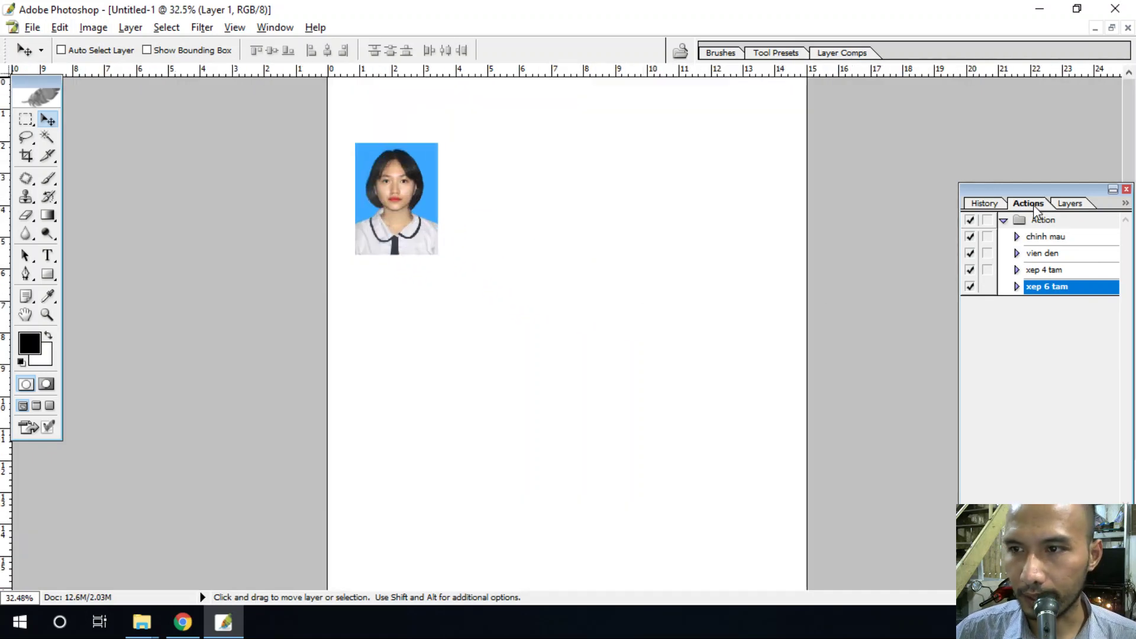
Create a new action named 'xep 5 tam' in the Action set and begin recording.
left_click(1126, 204)
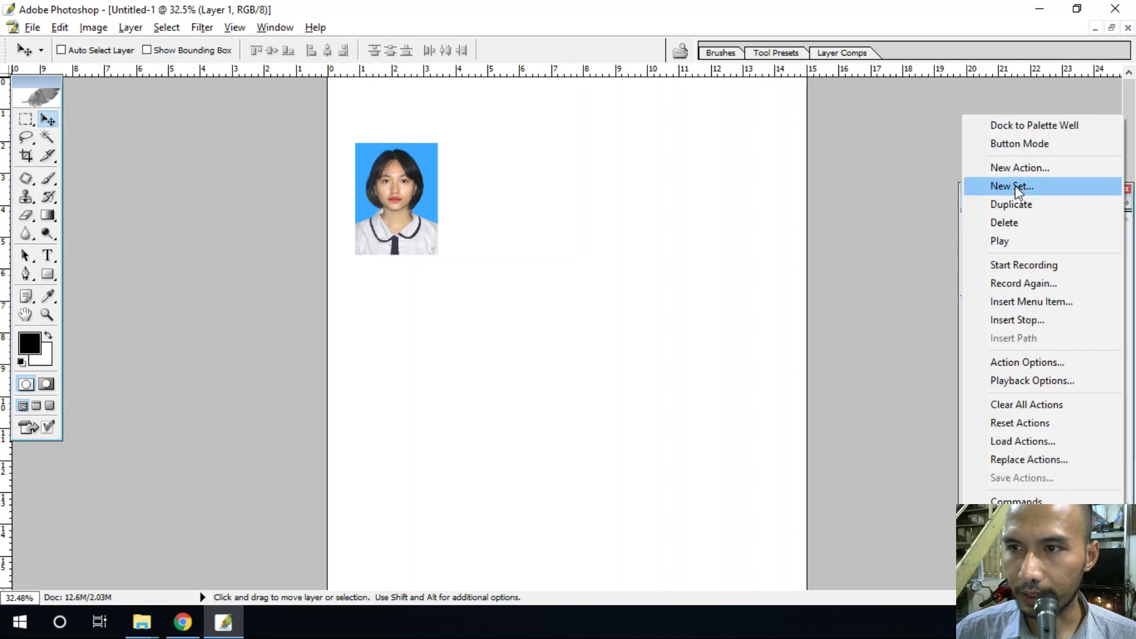
left_click(1017, 168)
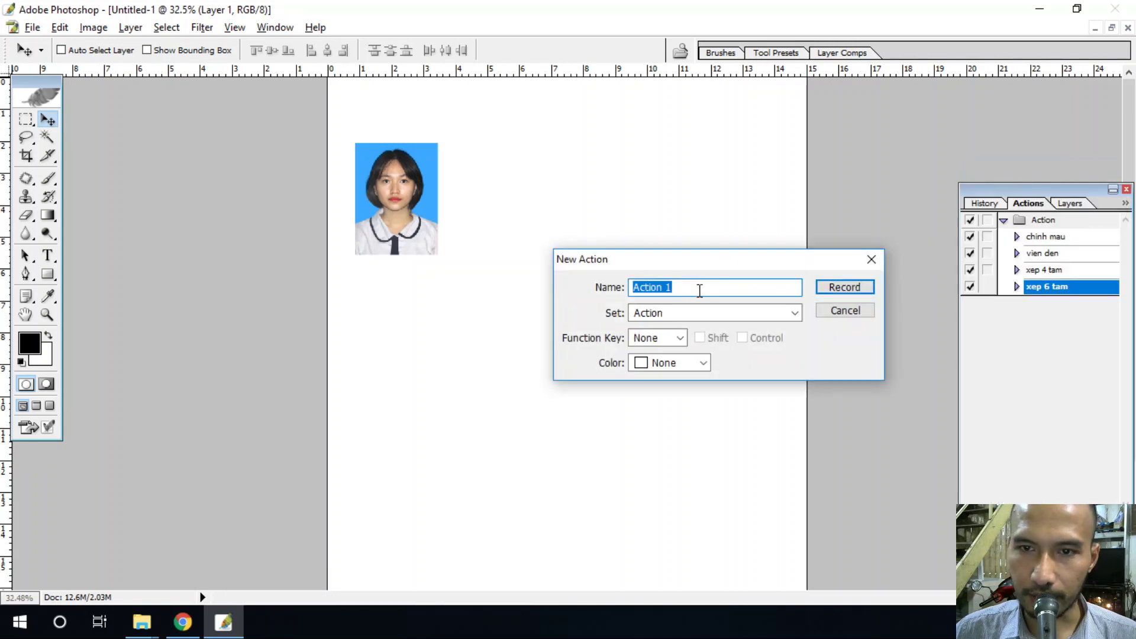
type("xep 5")
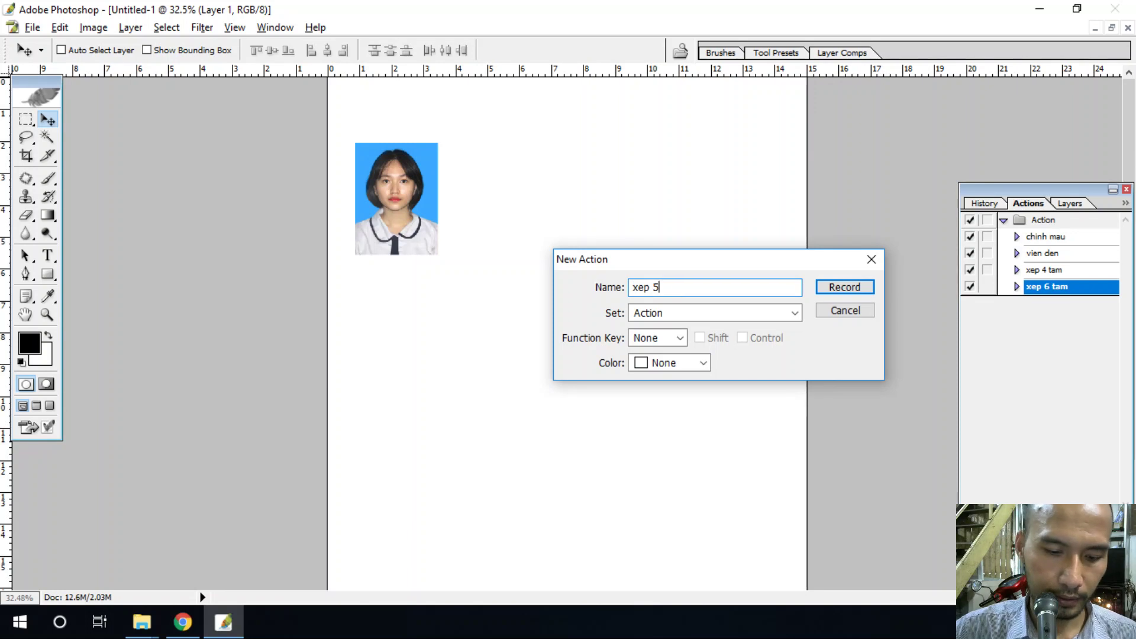
type(" tam")
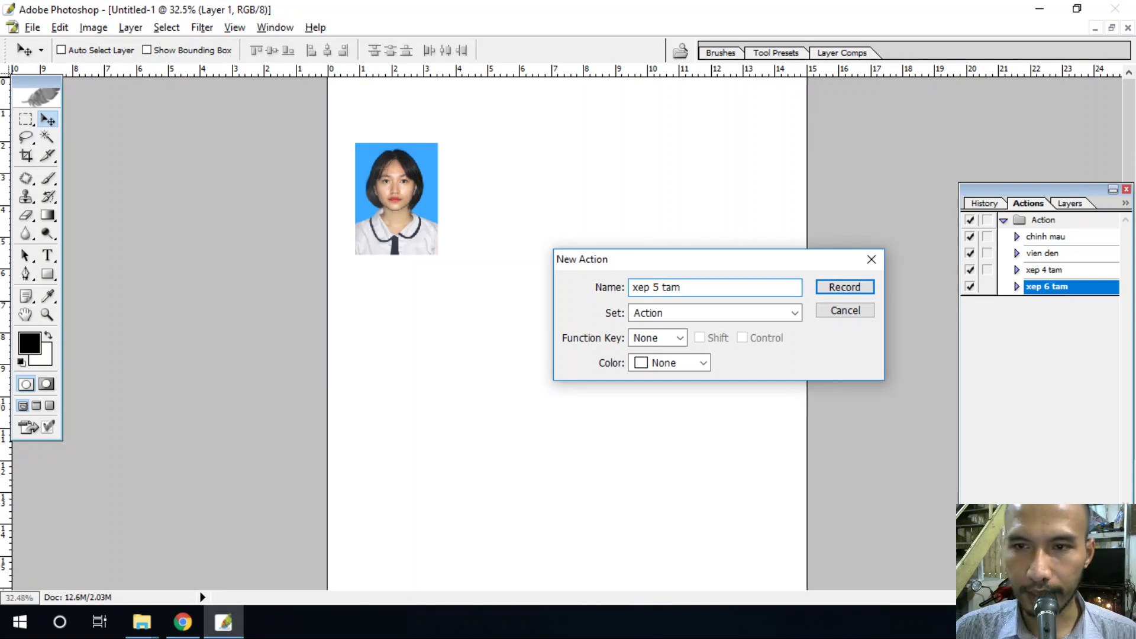
left_click(842, 294)
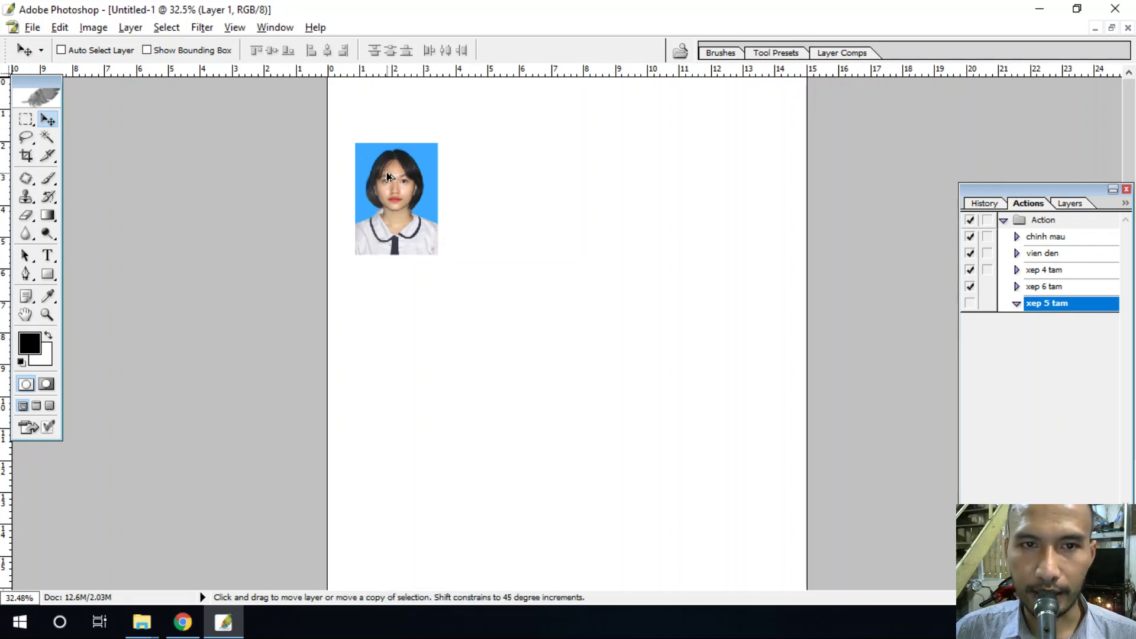
Alt-drag two duplicates to the right of the photo and merge the three photo layers.
left_click_drag(387, 173, 472, 178)
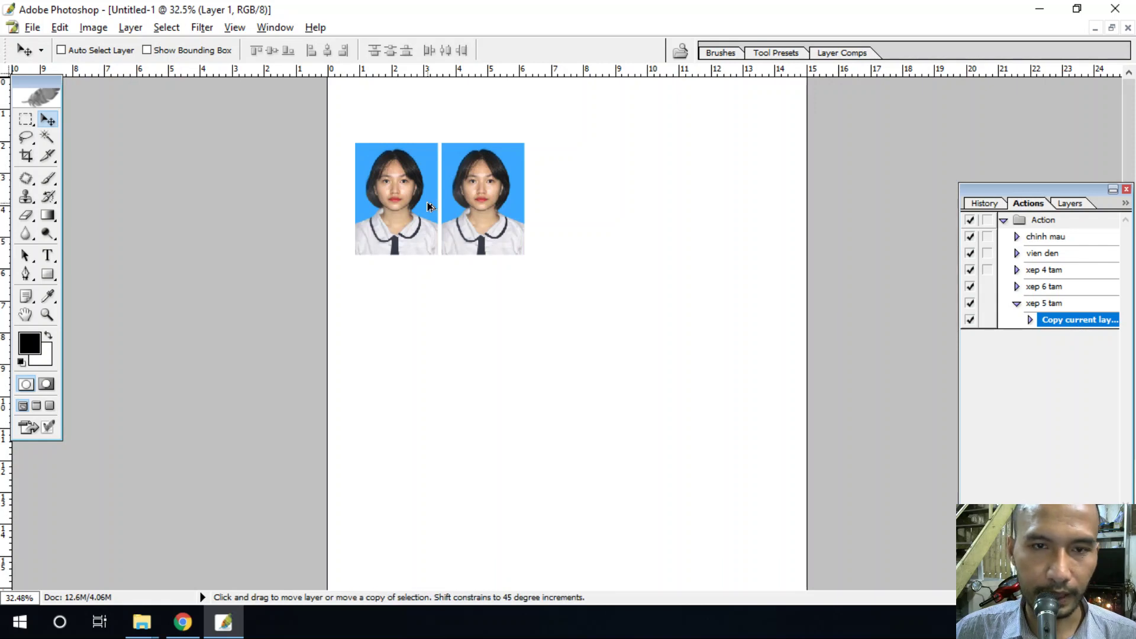
left_click_drag(487, 173, 553, 173, "alt")
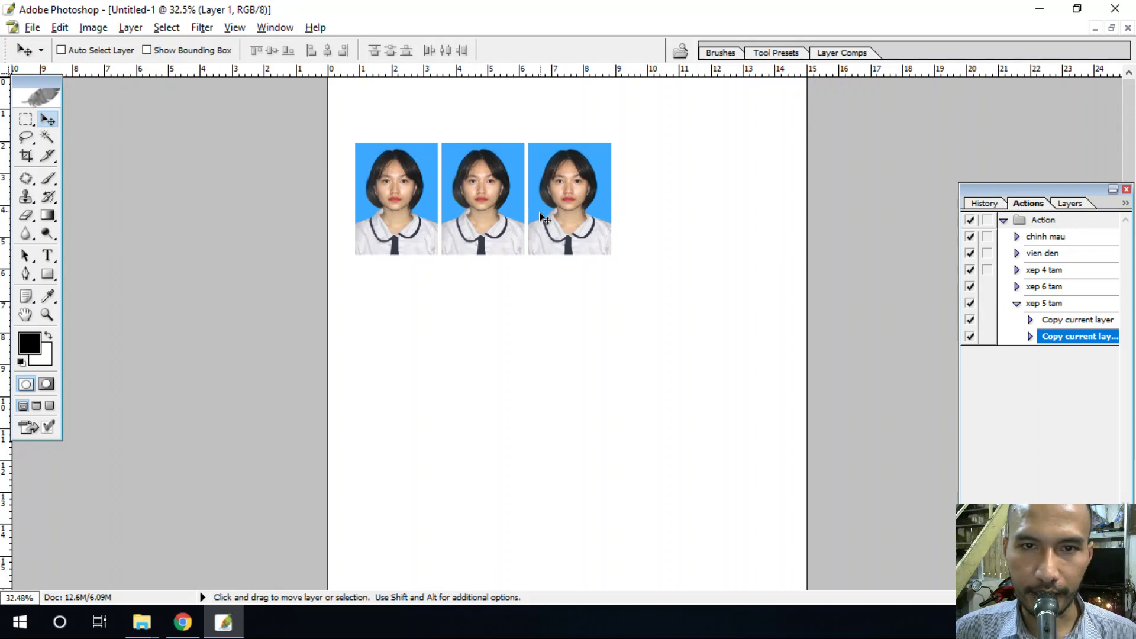
left_click(550, 225)
key("ctrl+e")
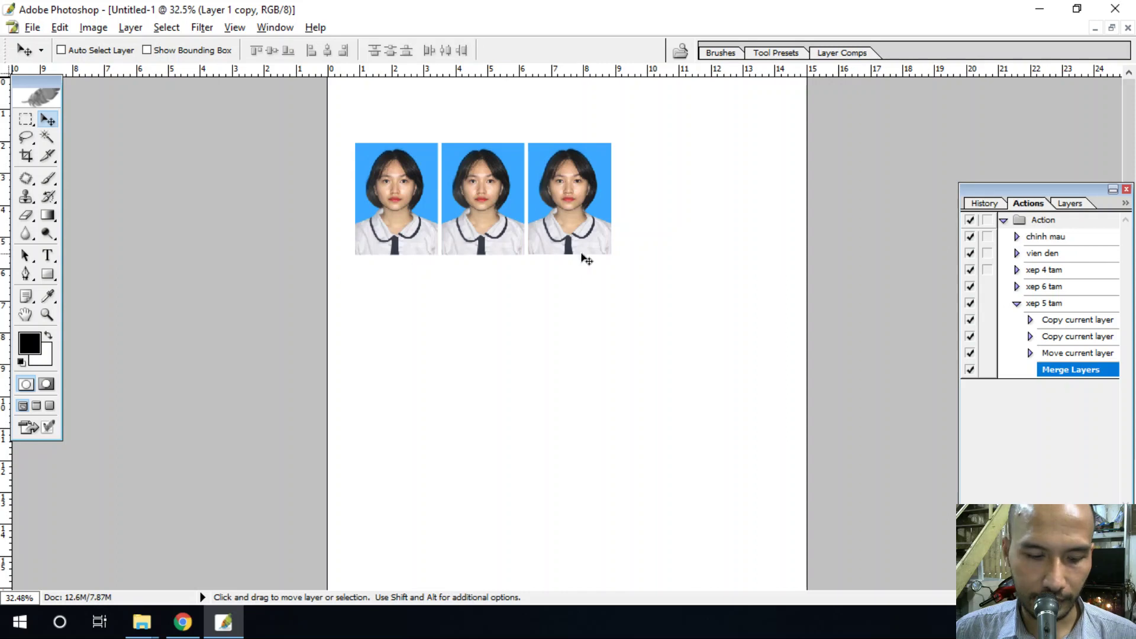
Copy the row rightward to five photos, nudge left, merge, and collapse xep 5 tam.
left_click_drag(480, 183, 657, 183)
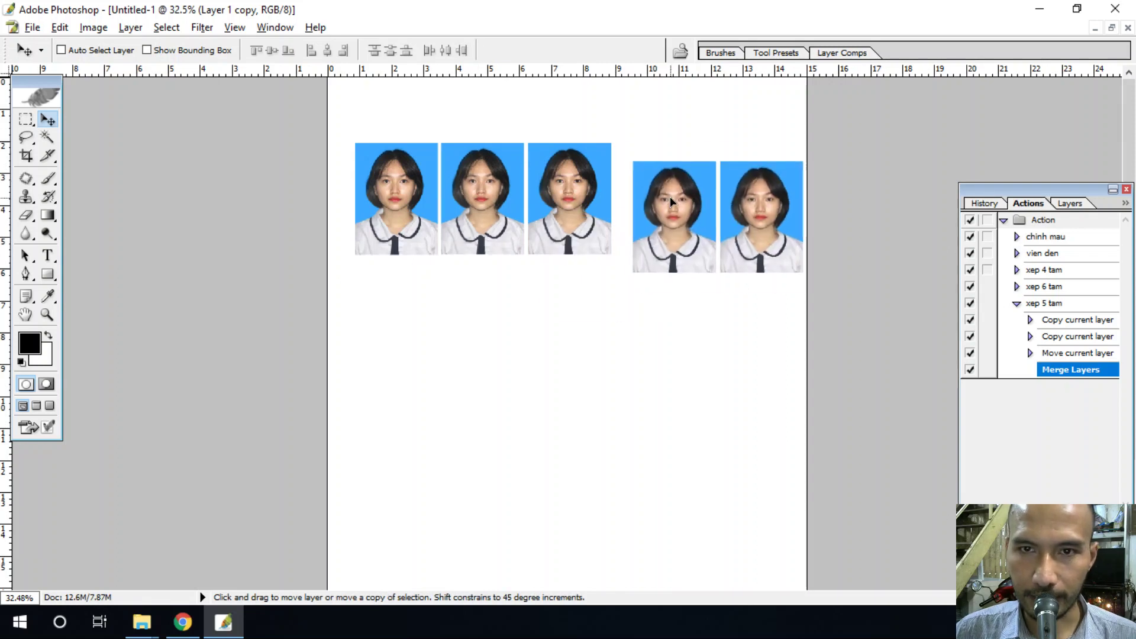
key("alt+Left")
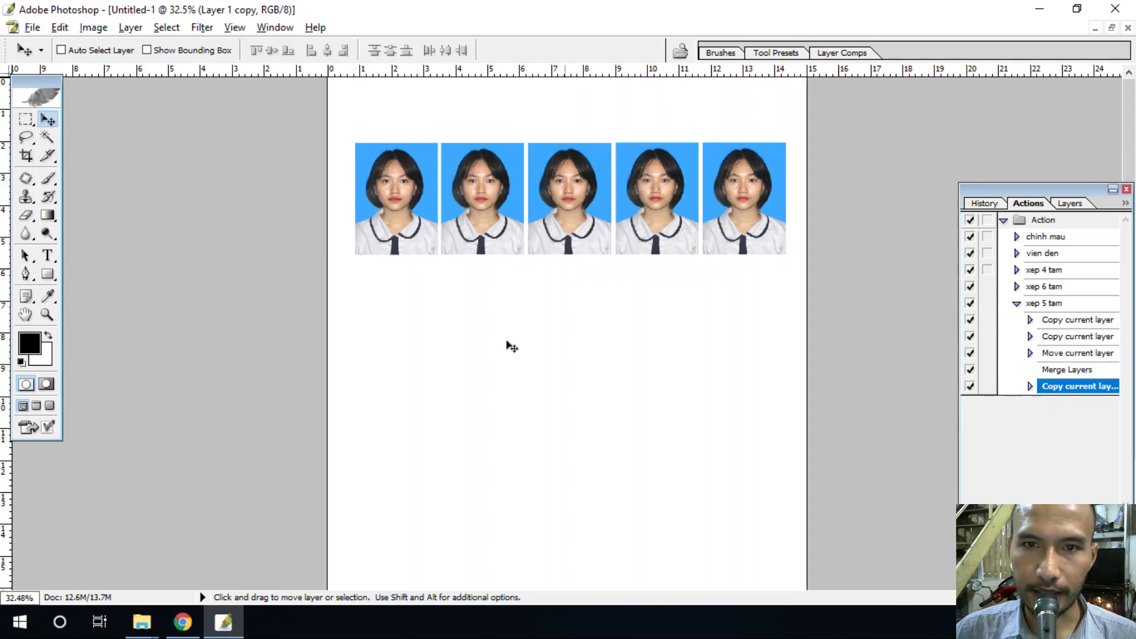
key("ctrl+e")
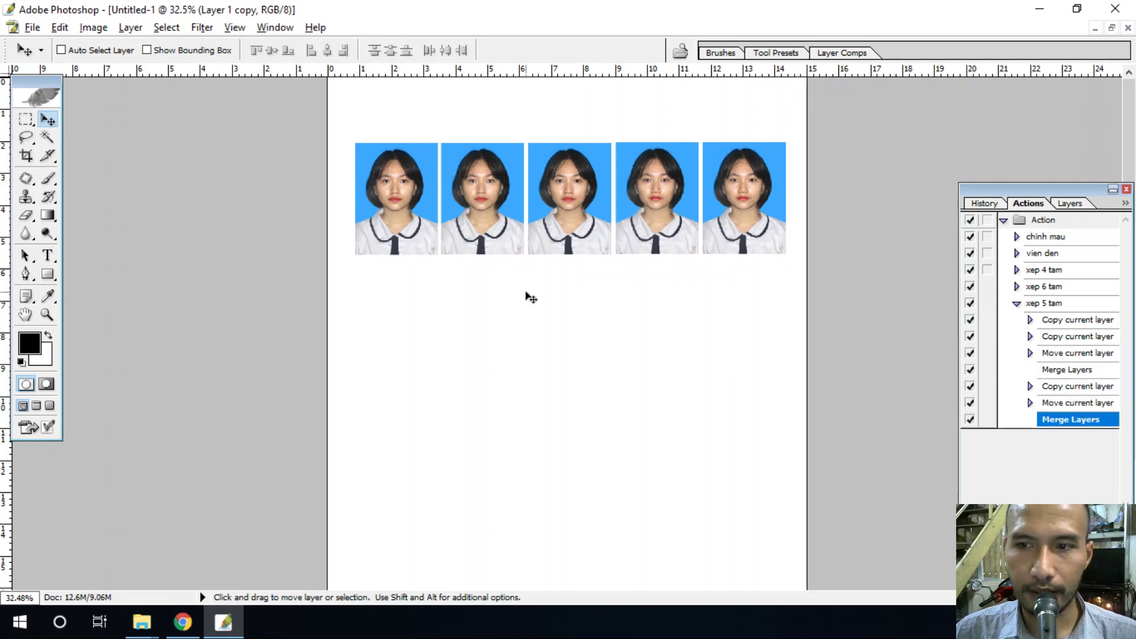
key("ctrl+e")
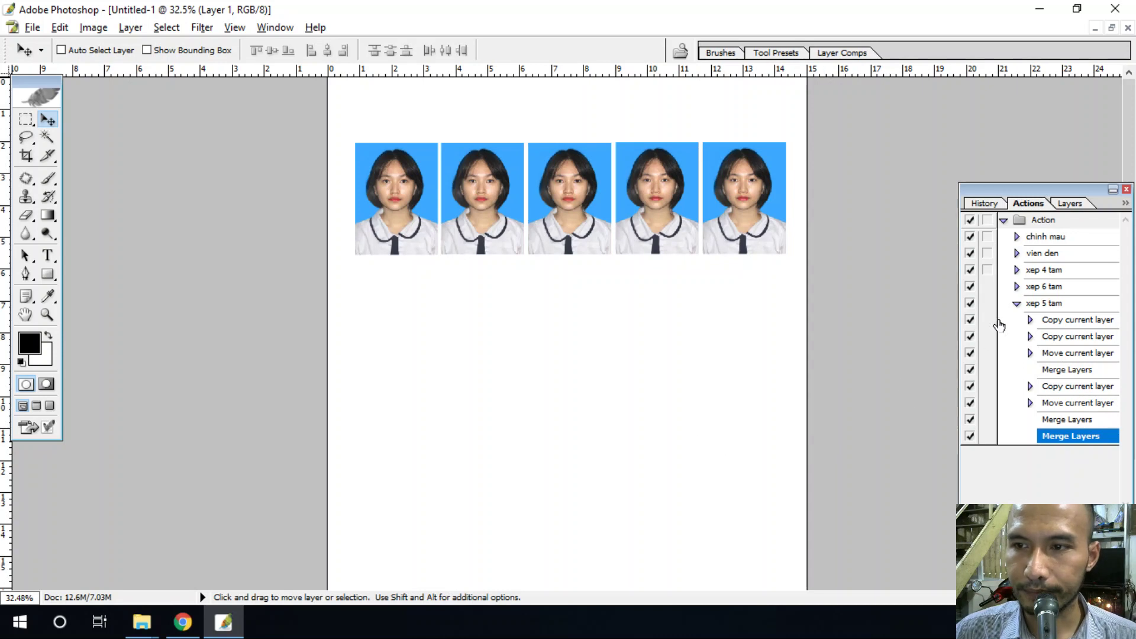
left_click(1016, 304)
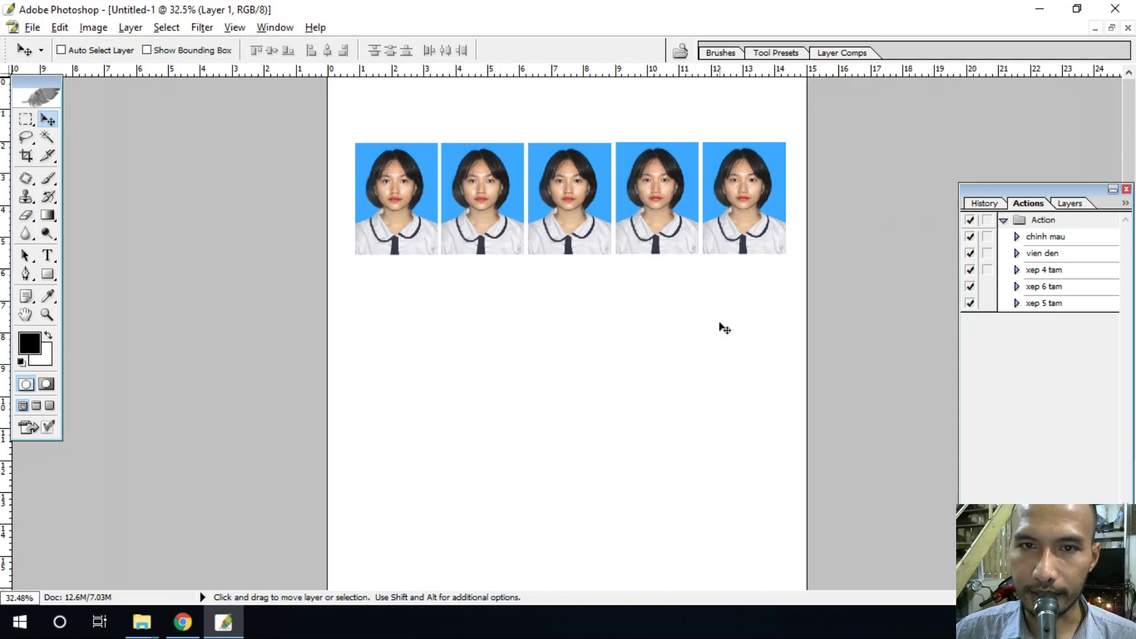
Revert History to the single photo, move it upper left, and replay xep 5 tam.
left_click(994, 207)
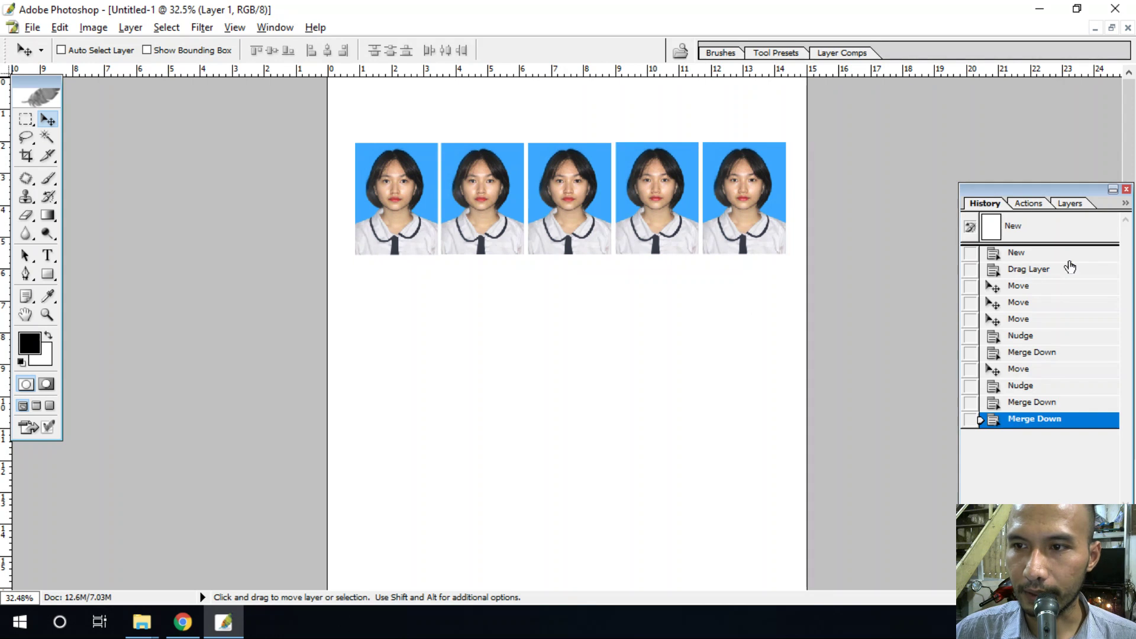
left_click(1027, 270)
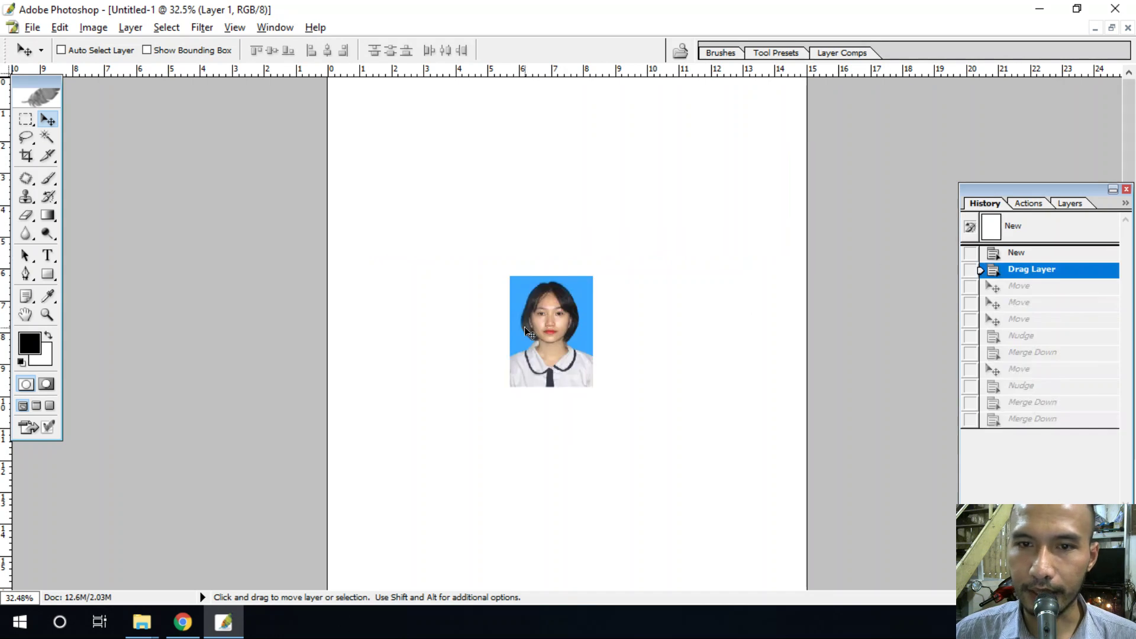
left_click(1030, 204)
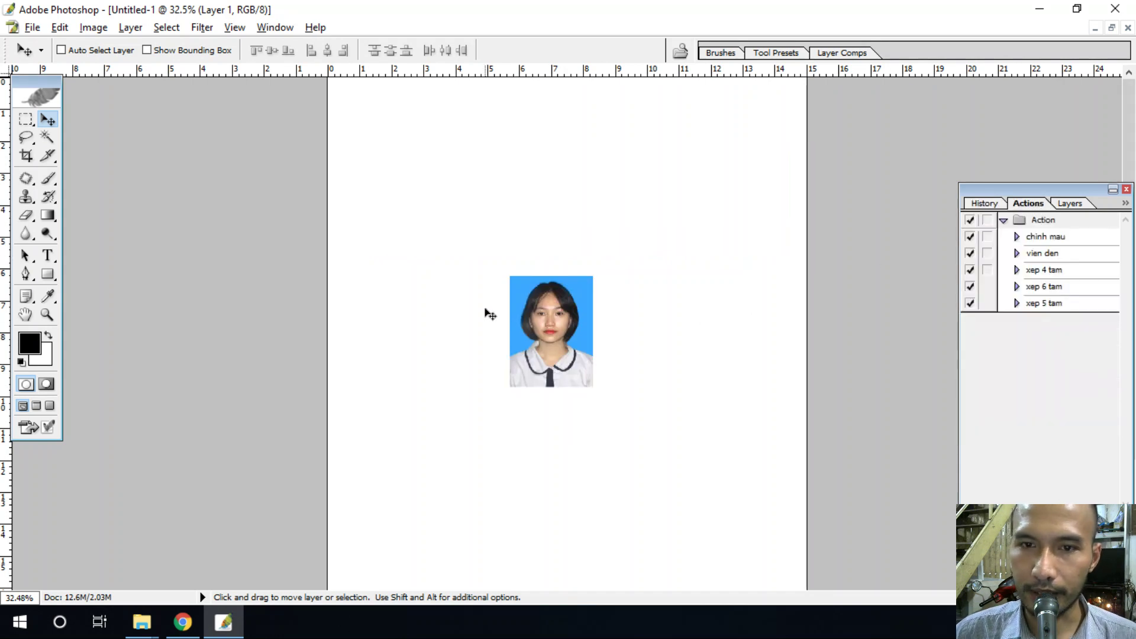
left_click_drag(559, 353, 401, 255)
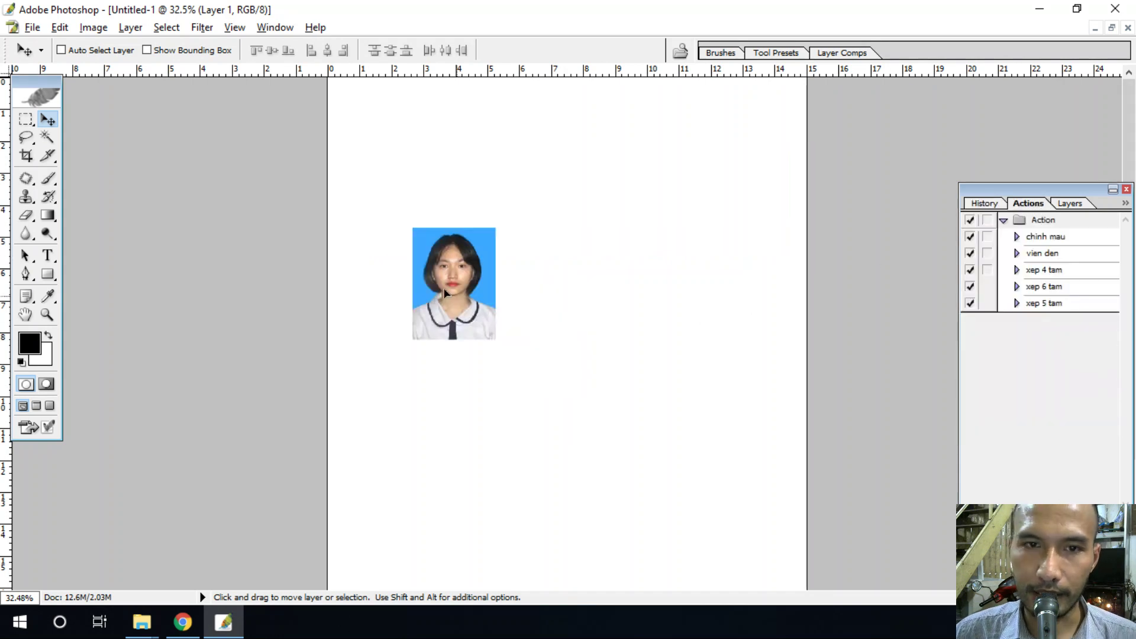
left_click(1042, 304)
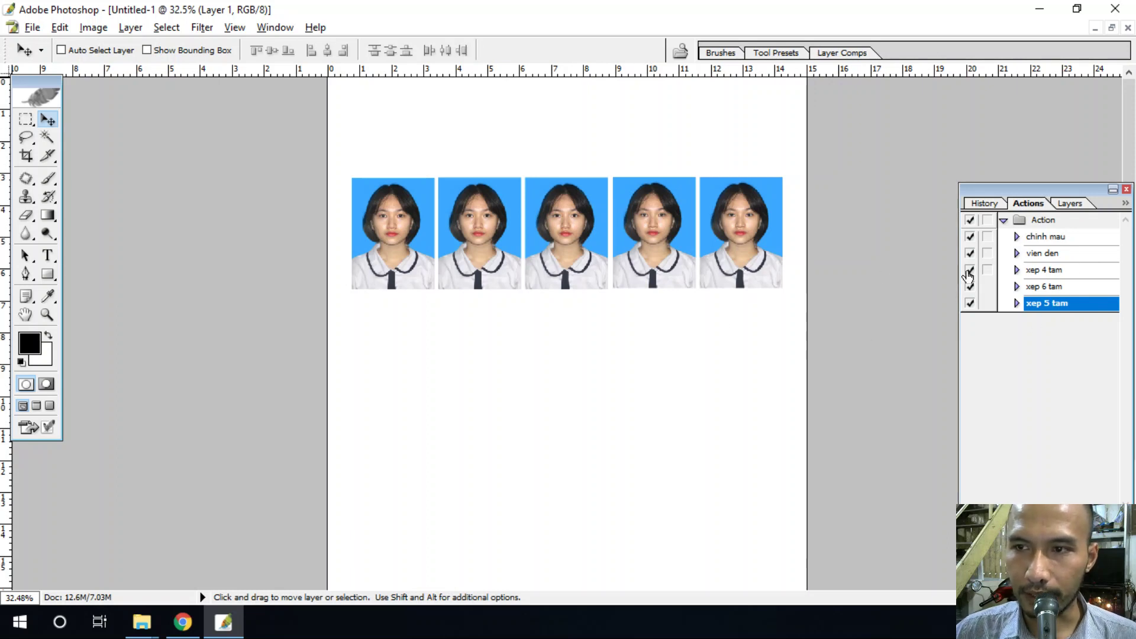
left_click(1004, 221)
Save the Action set through Save Actions to the Desktop as Action.atn.
left_click(1040, 225)
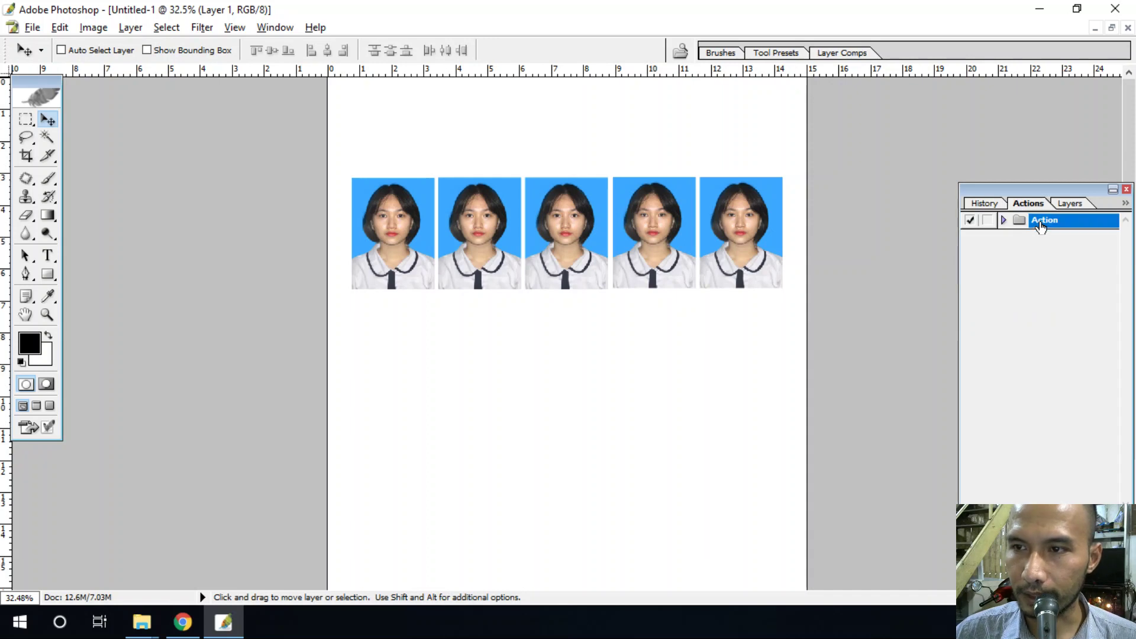
left_click(1126, 204)
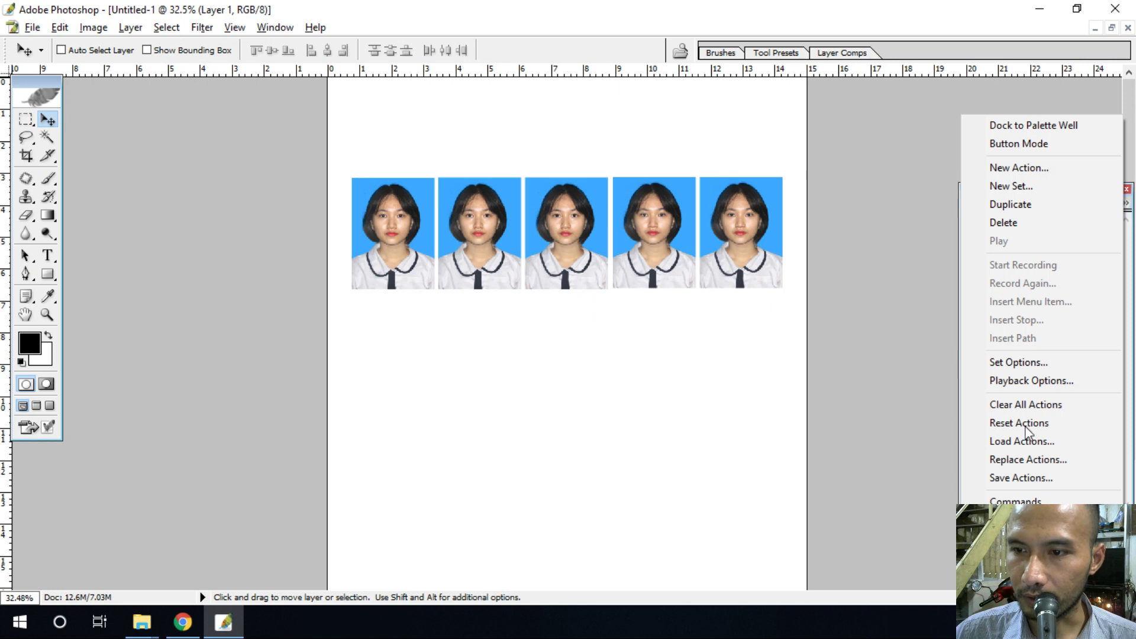
left_click(1029, 478)
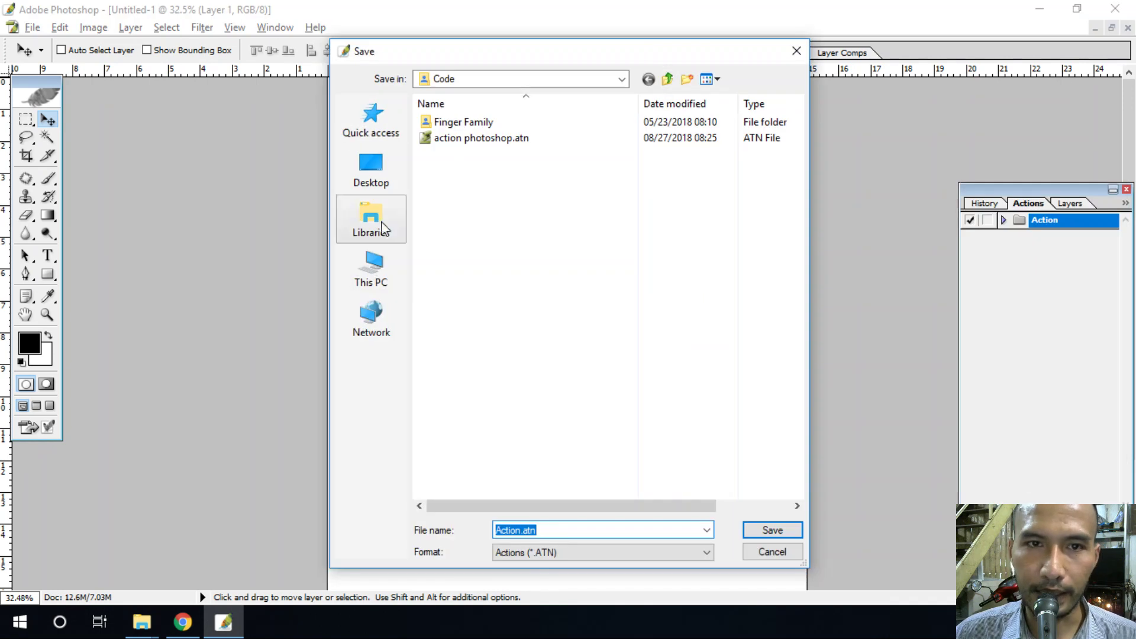
left_click(360, 169)
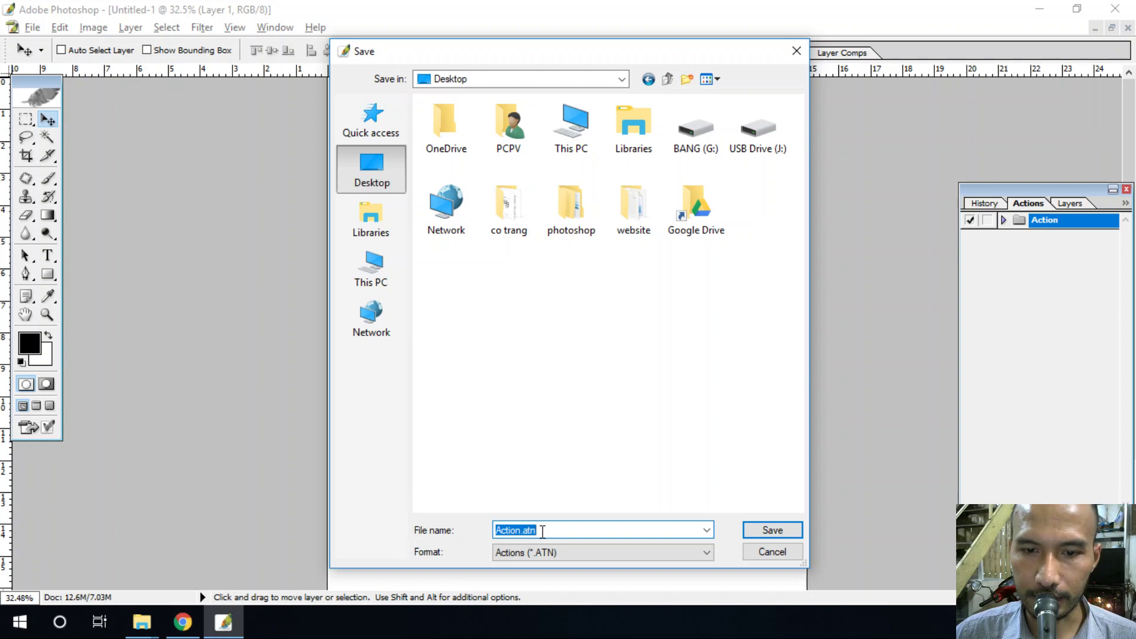
left_click(772, 531)
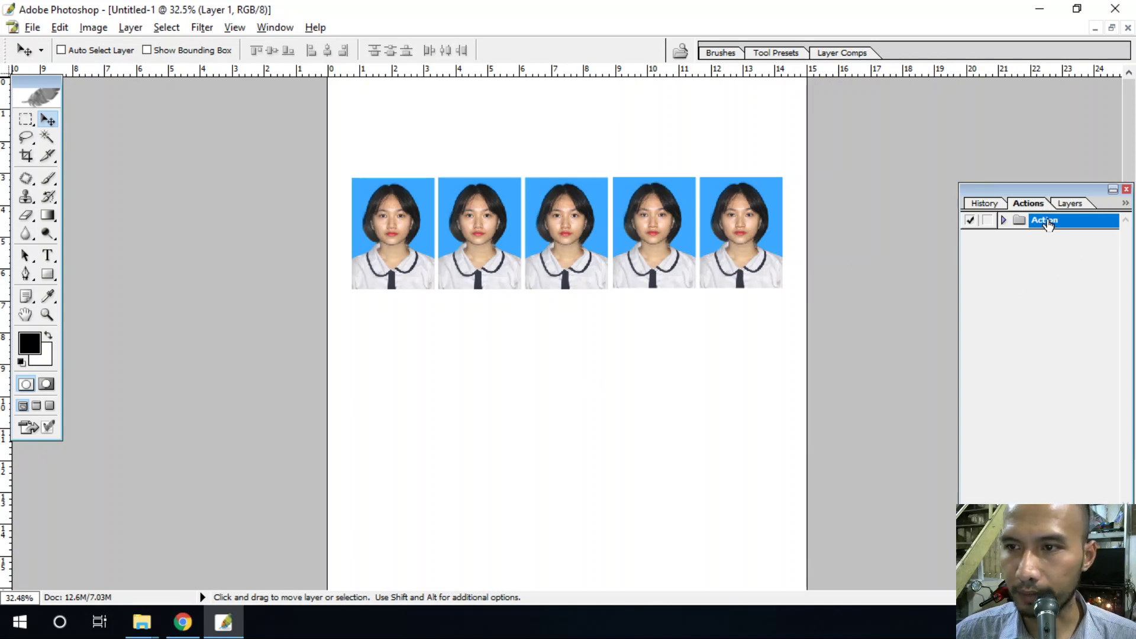
Delete the Action set, then load Action.atn from the Desktop and expand its actions.
left_click_drag(1047, 223, 1077, 449)
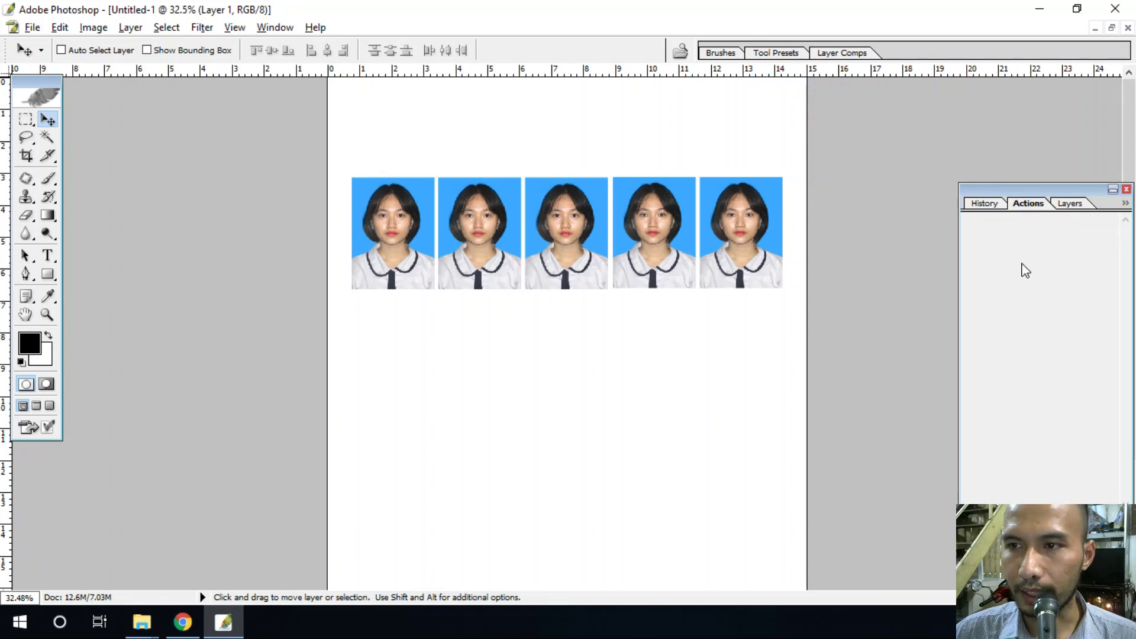
left_click(1125, 203)
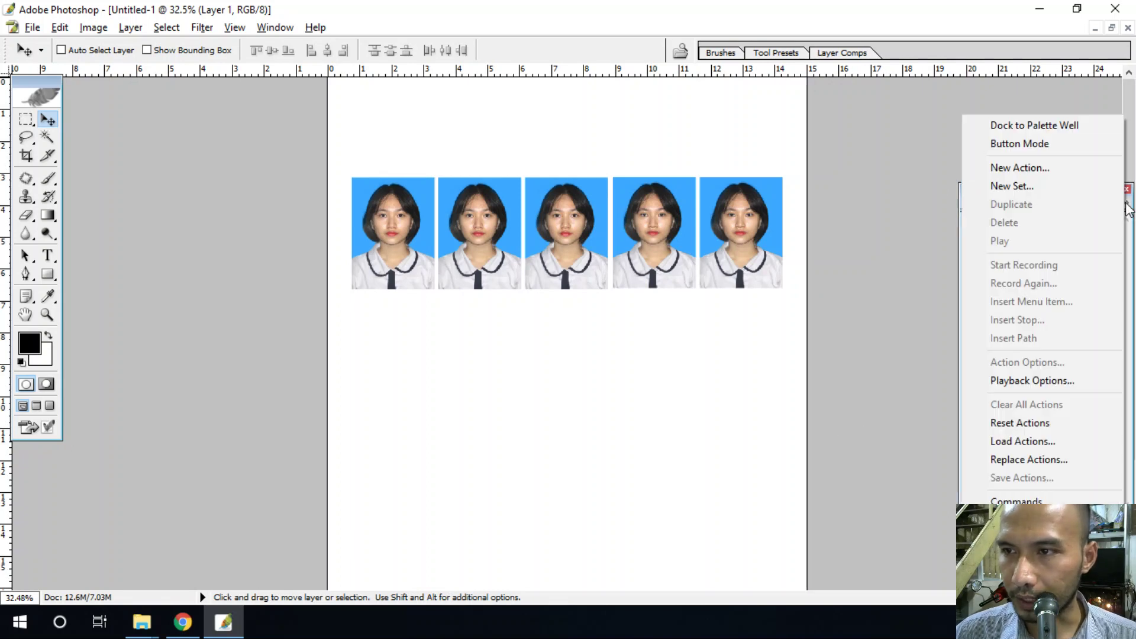
left_click(1022, 441)
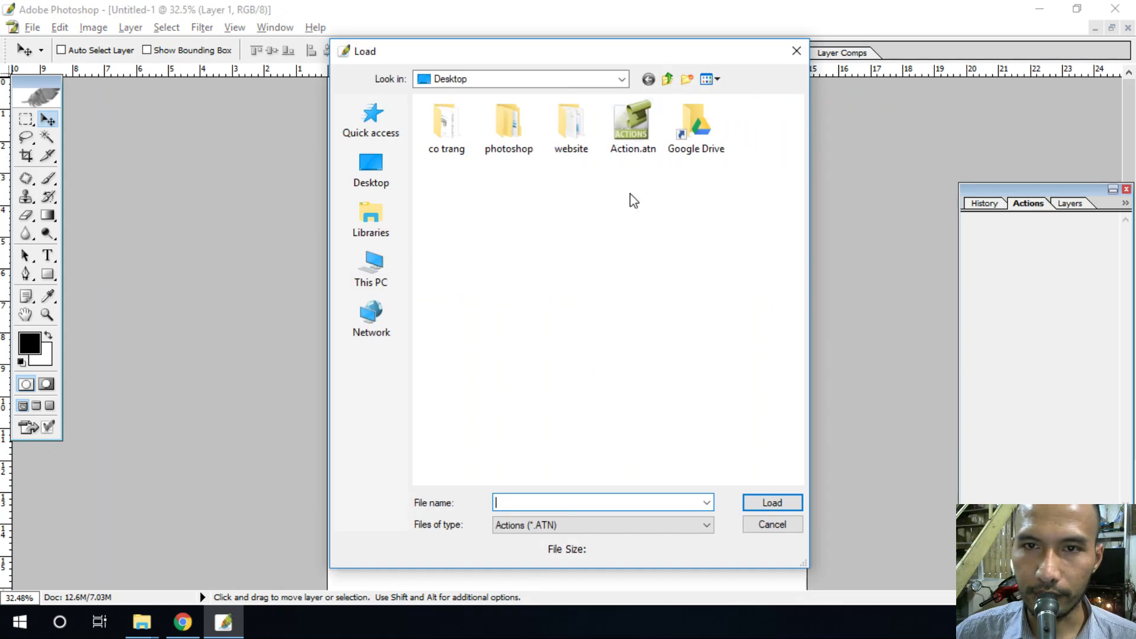
left_click(632, 137)
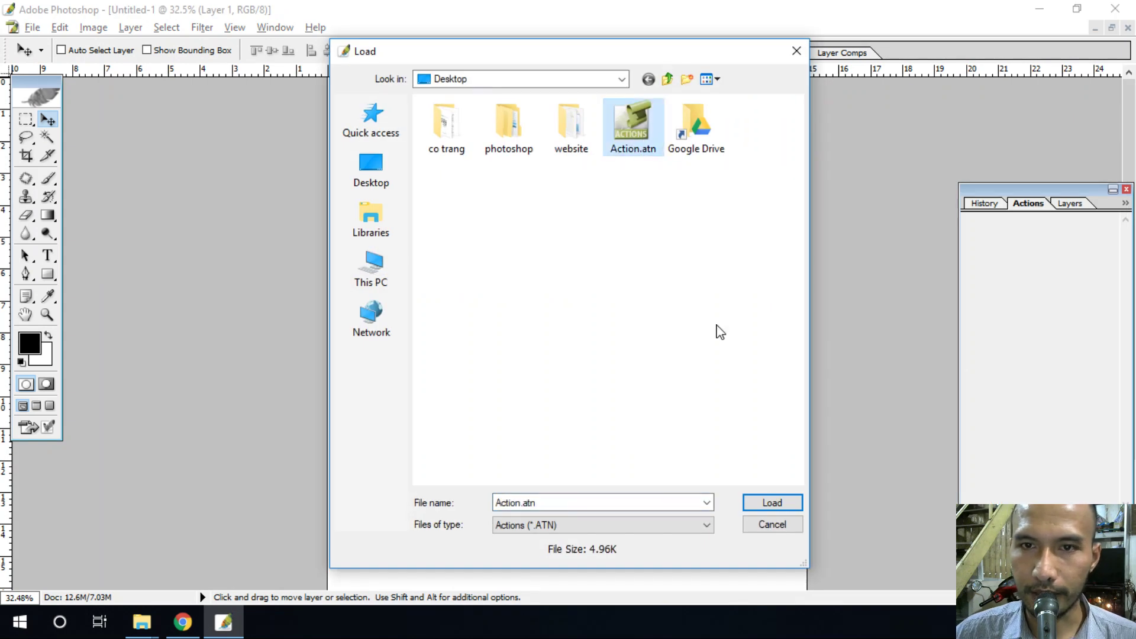
left_click(771, 502)
left_click(1062, 296)
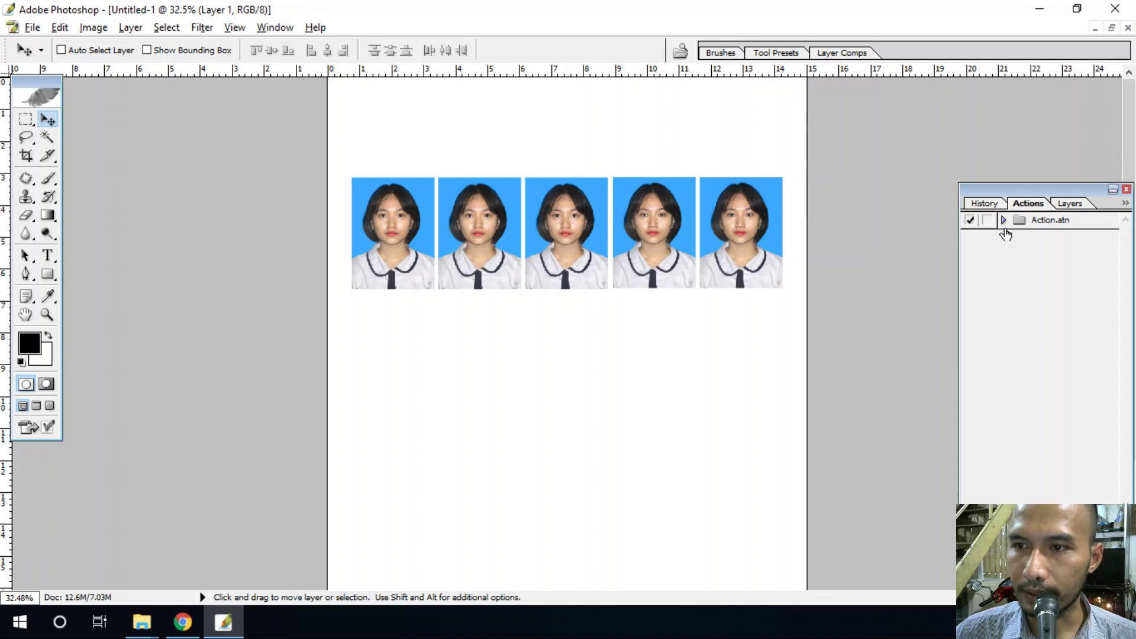
left_click(1003, 221)
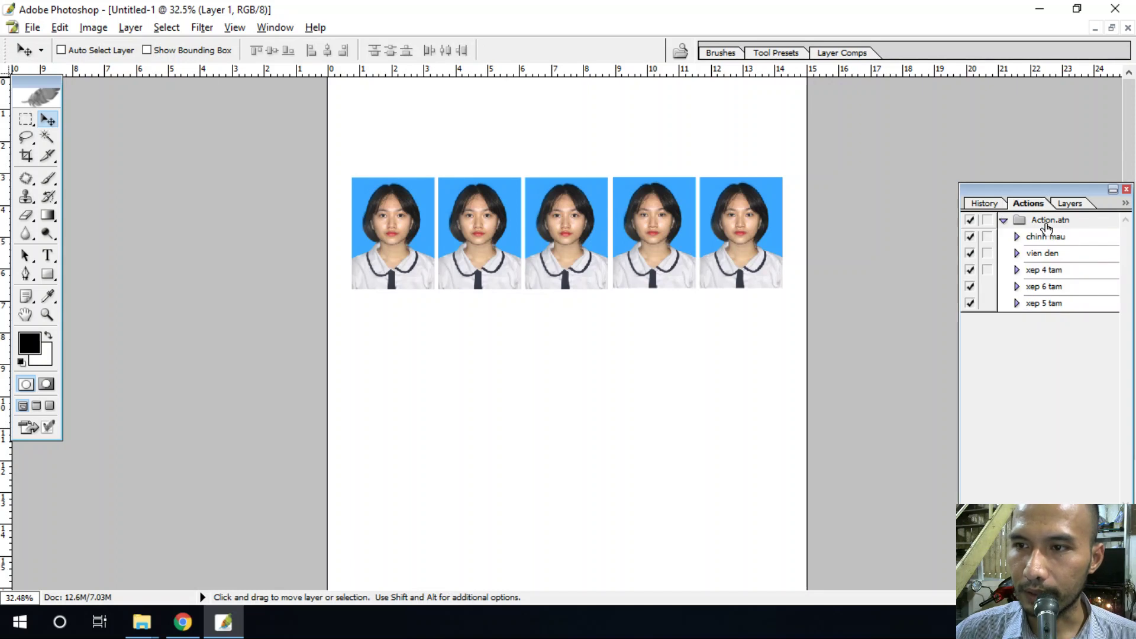